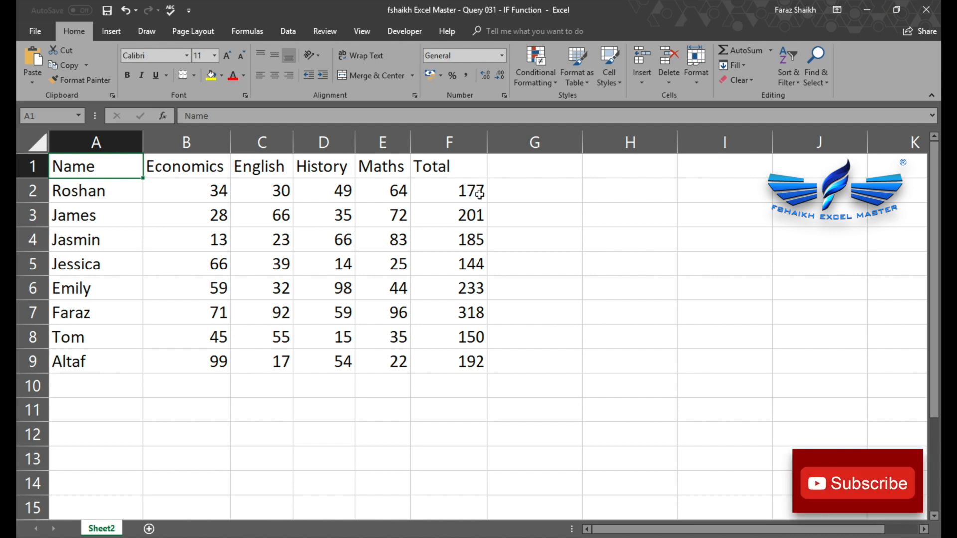
- Examine the logical_test, value_if_true and value_if_false arguments in a trial IF formula in G2, and discard the formula
left_click(532, 171)
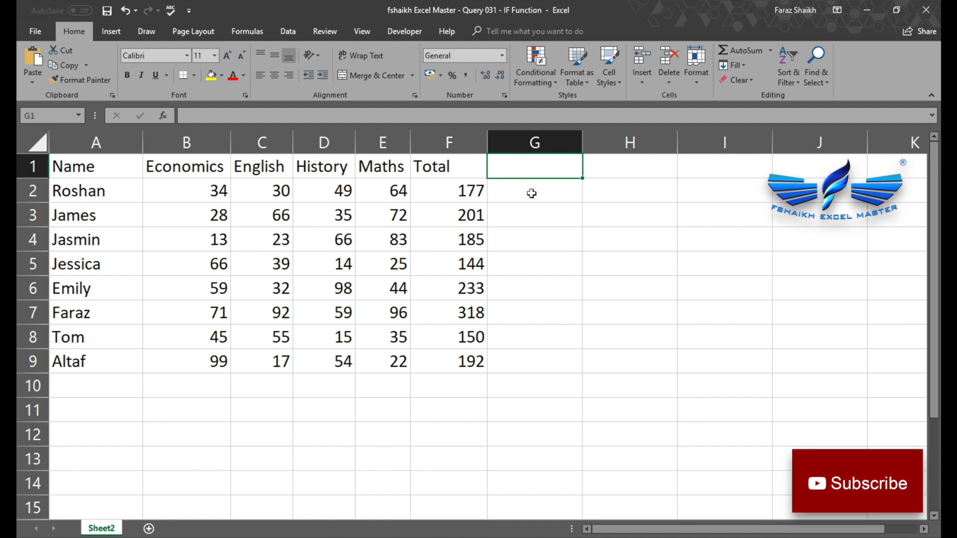
left_click(530, 192)
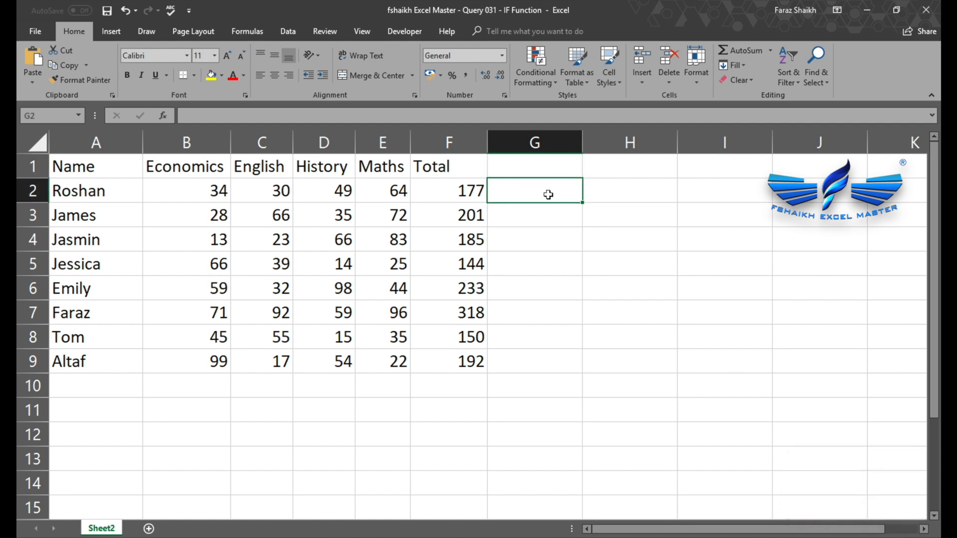
type("=if")
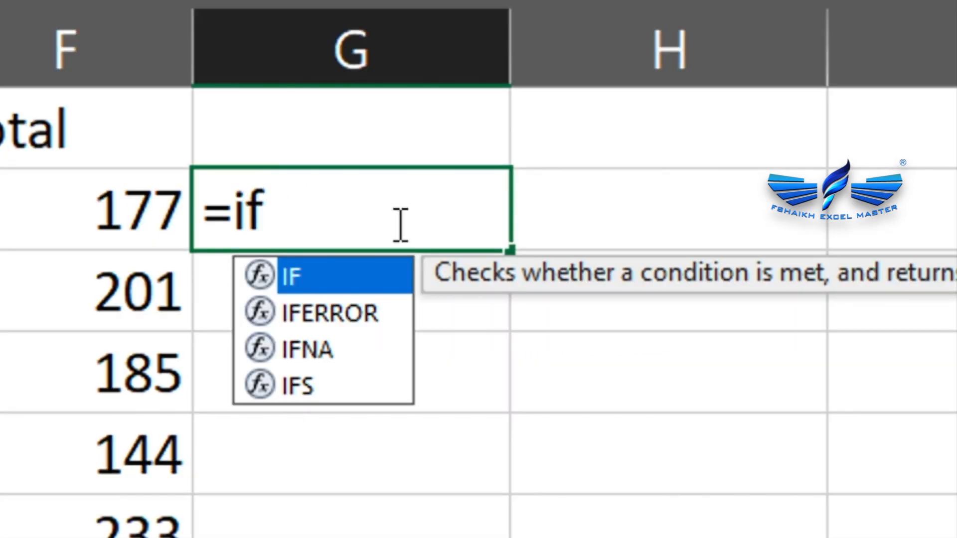
type("(")
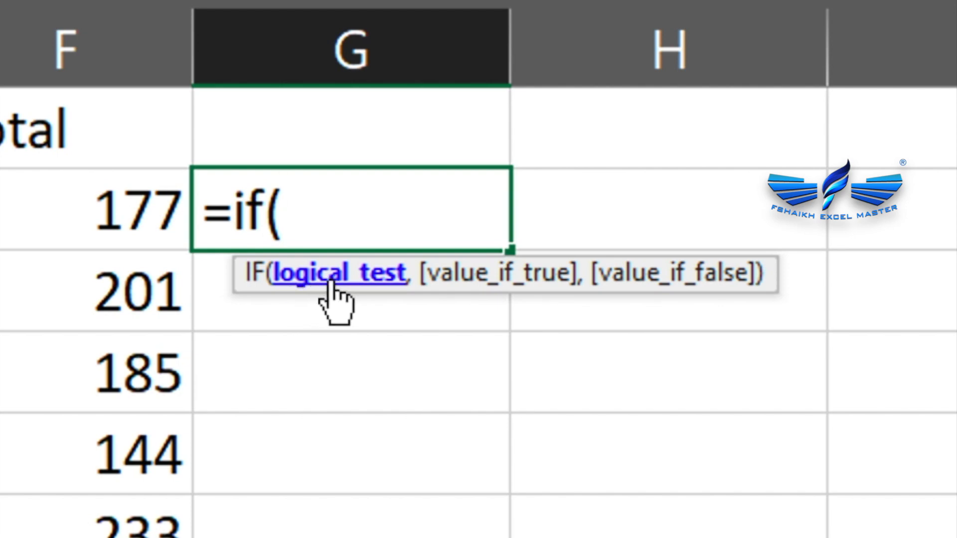
type(",")
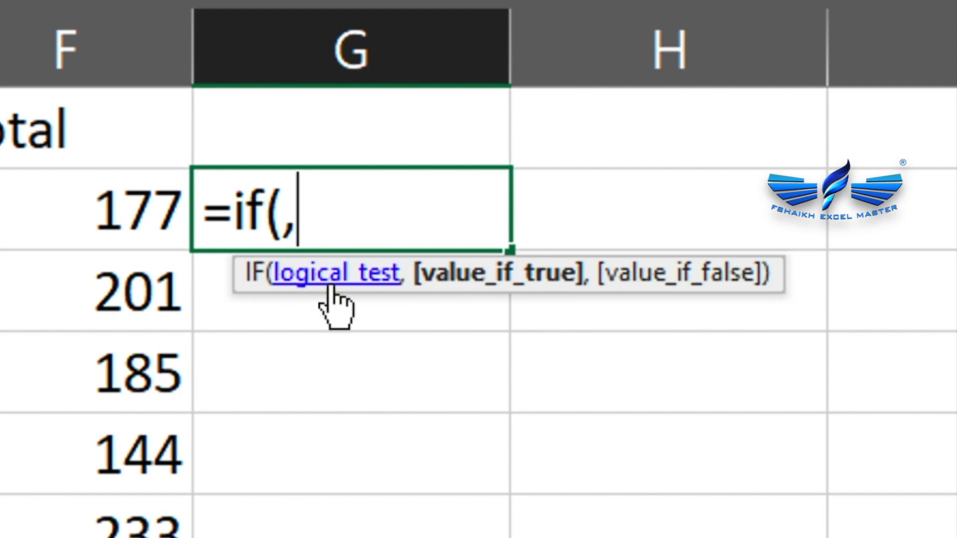
type(",")
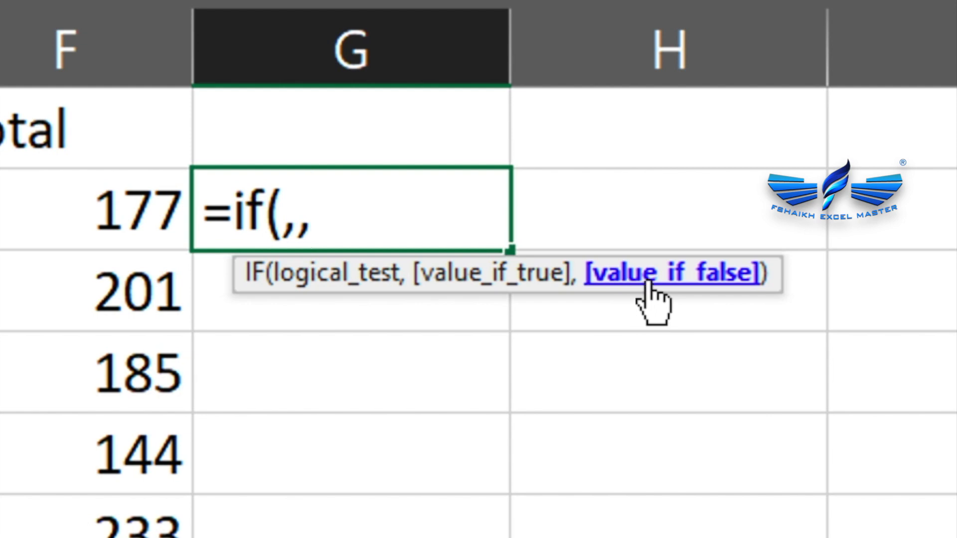
left_click(288, 225)
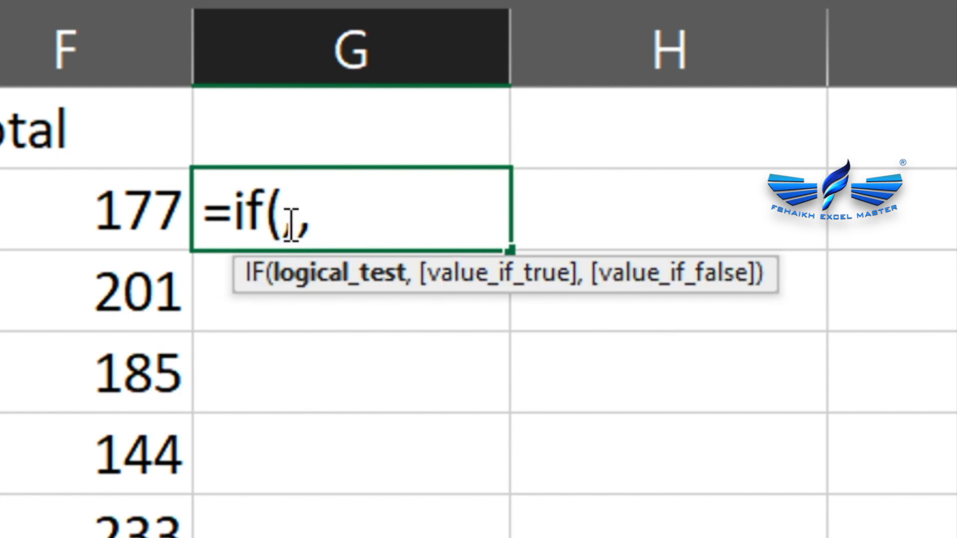
key("Right")
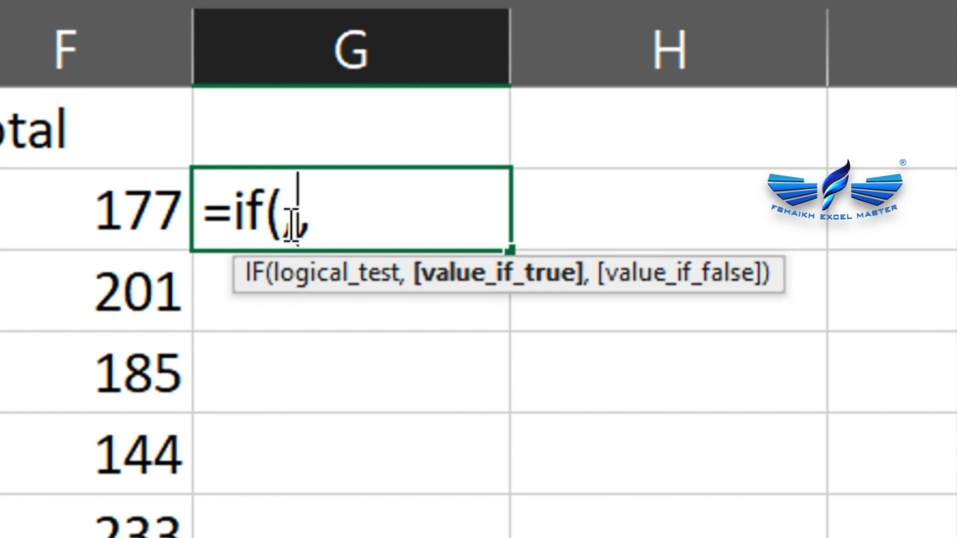
key("Right")
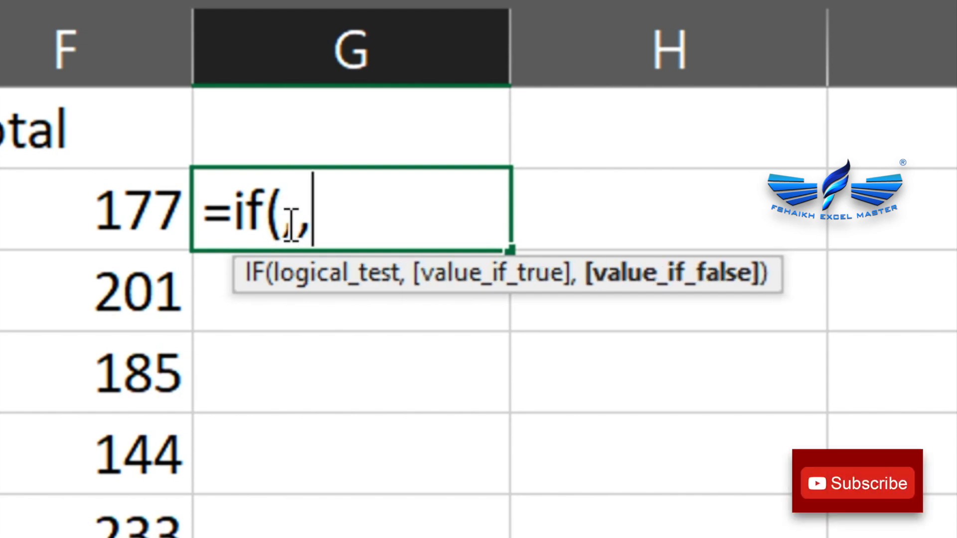
type(")")
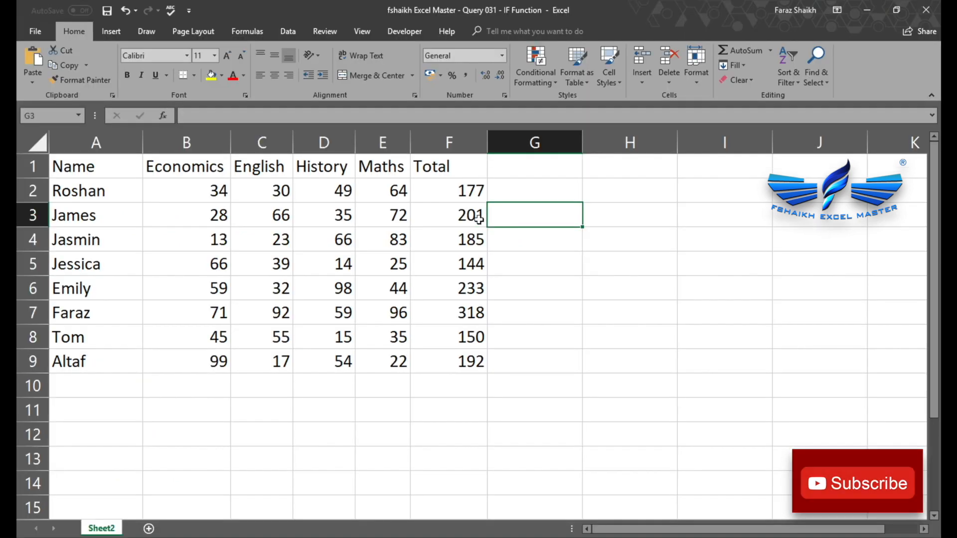
- Convert the marks range A1:F9 into a table with headers
left_click(354, 206)
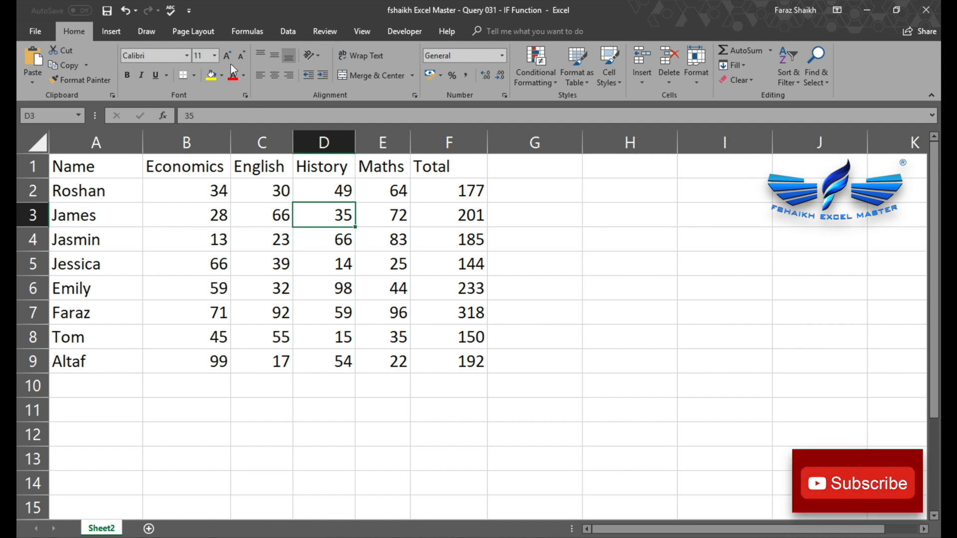
left_click(122, 32)
left_click(127, 56)
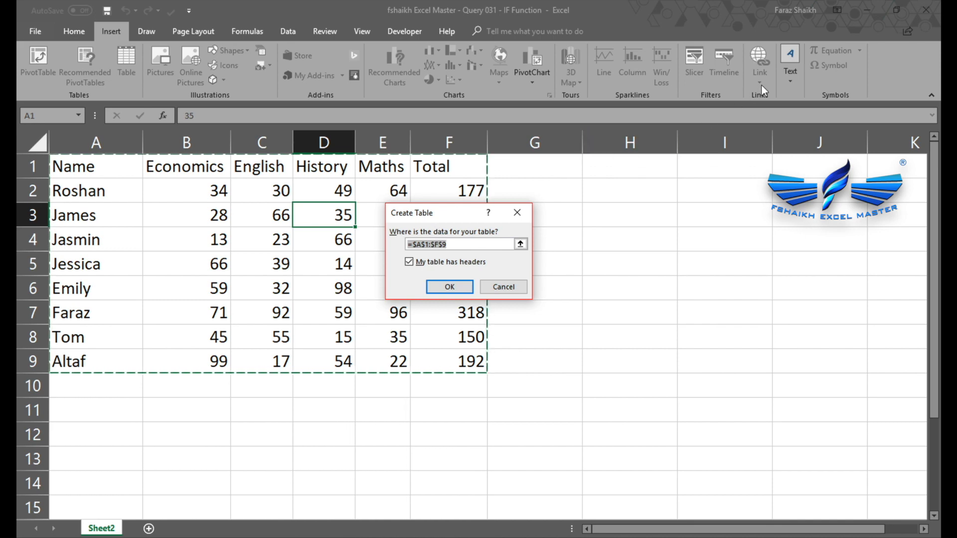
left_click(454, 288)
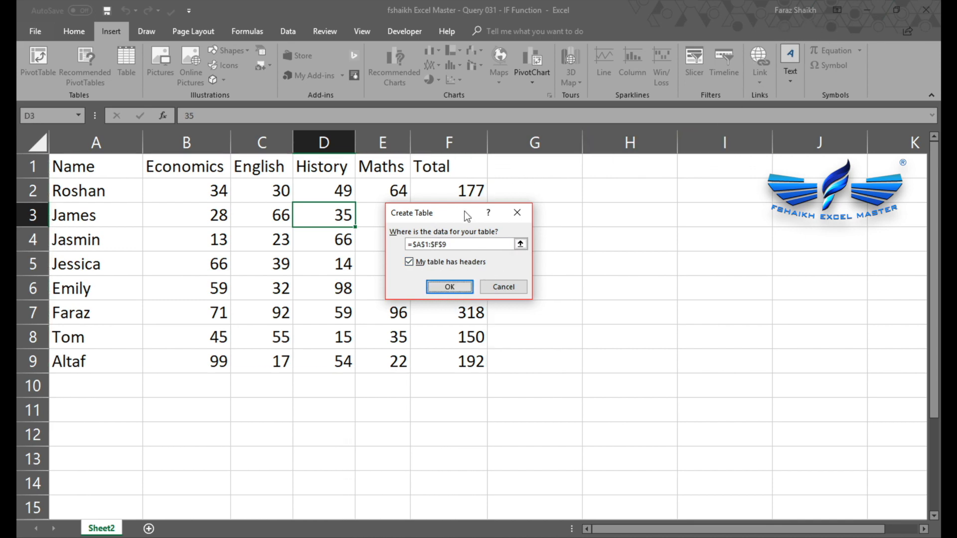
left_click(458, 287)
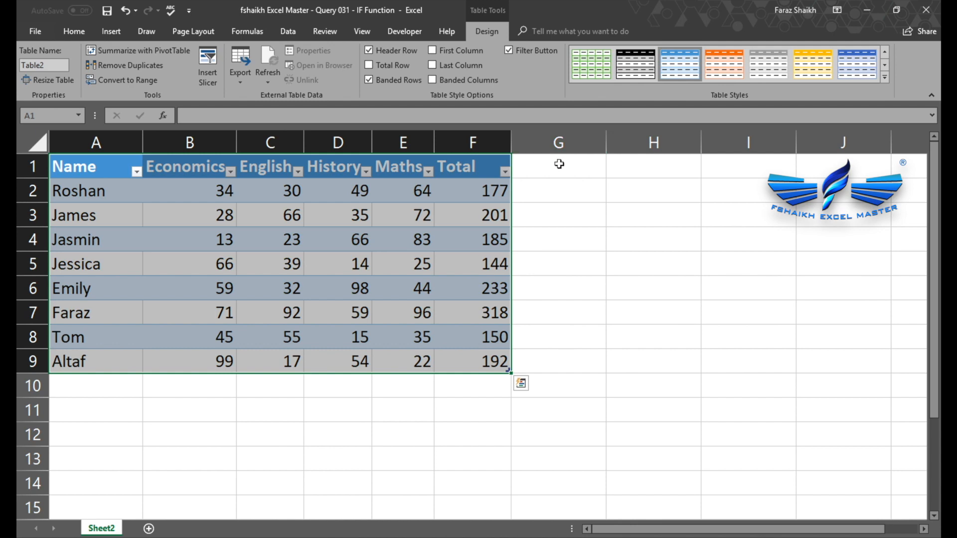
- Add a Status column to the table by entering the header "Status" in G1
left_click(559, 164)
type("St")
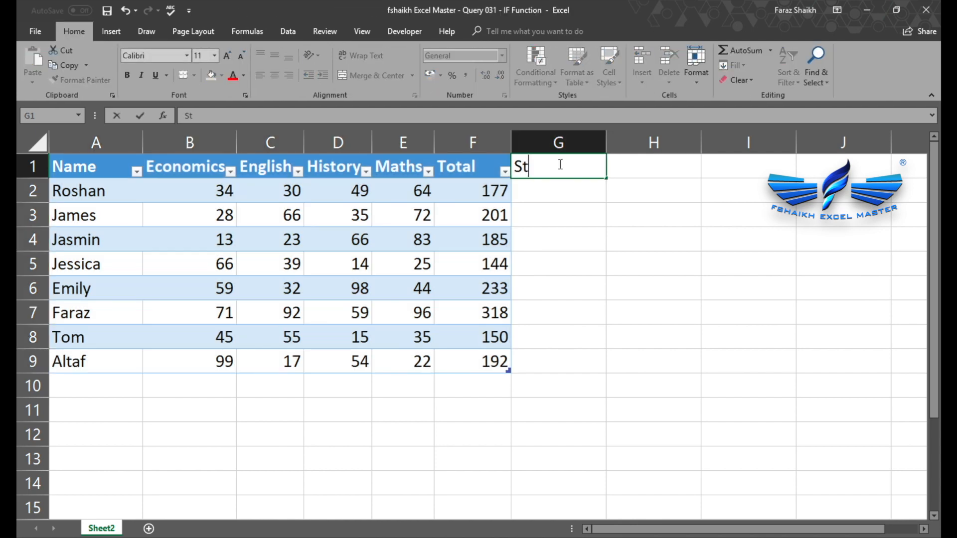
type("atus")
key("Return")
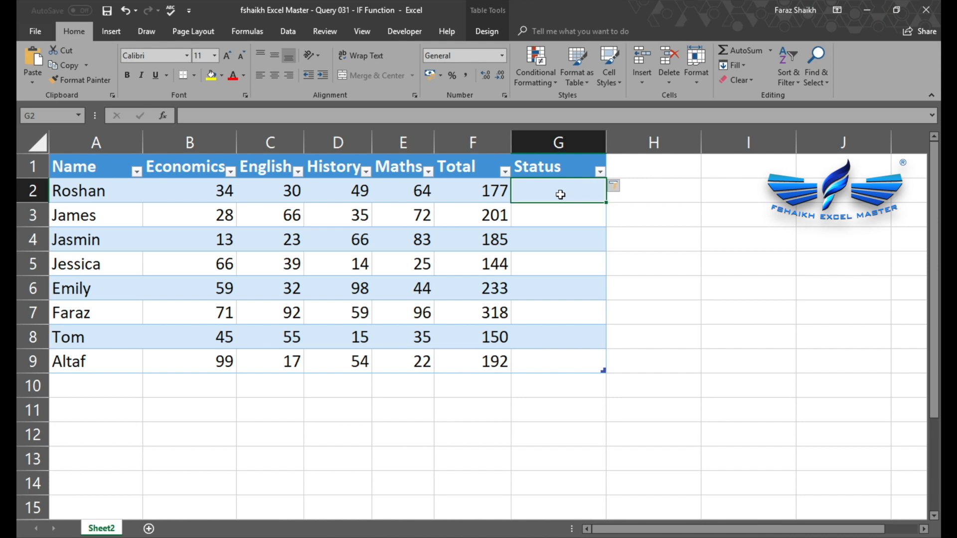
type("=if")
key("Tab")
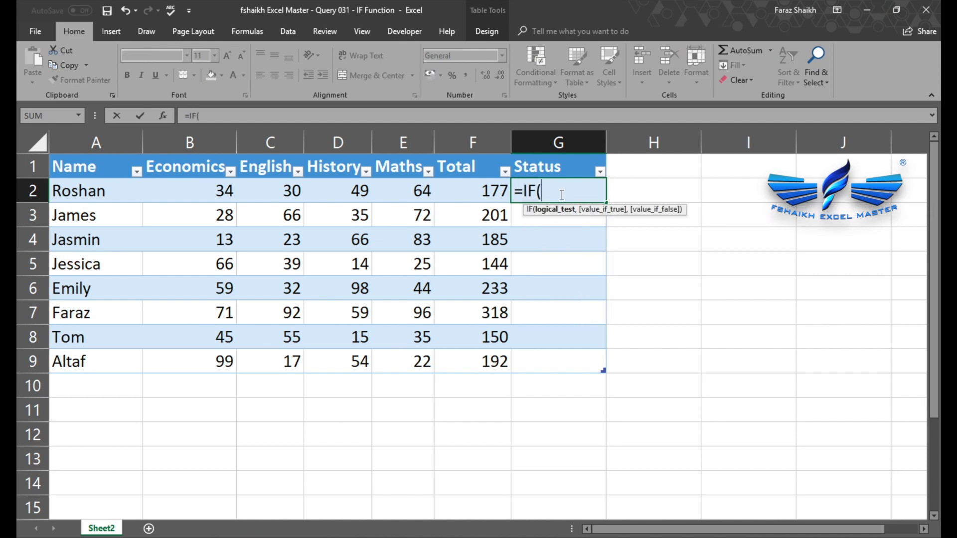
left_click(468, 190)
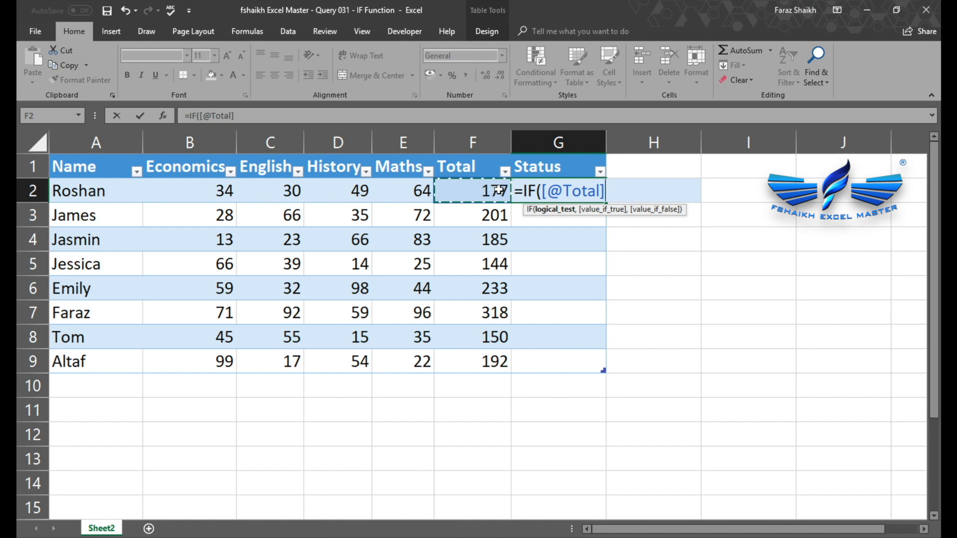
type(">=1")
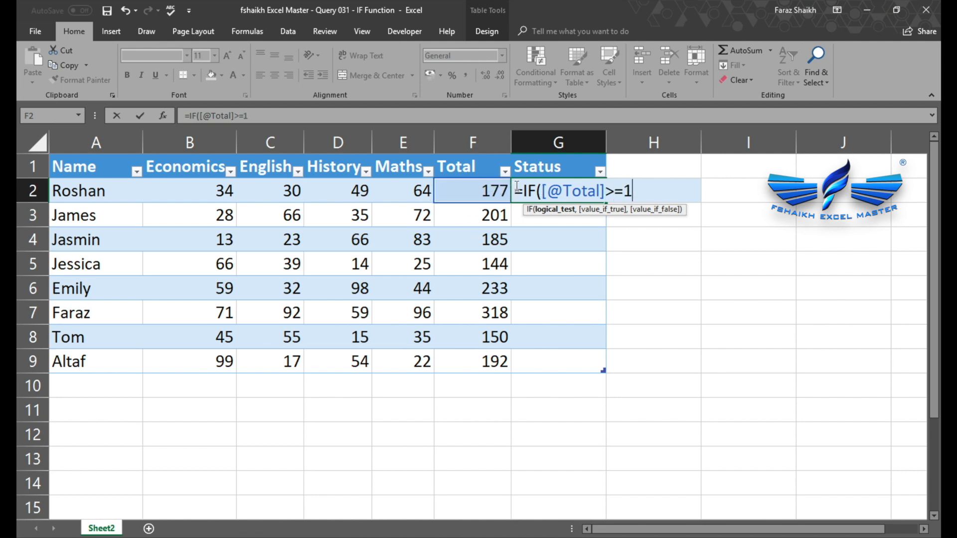
type("50,")
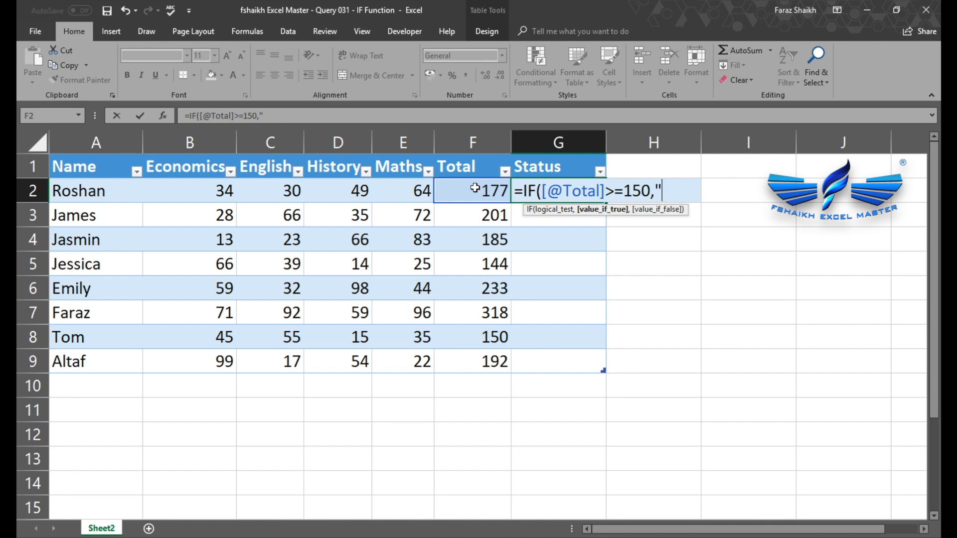
type("\"Pass\",\"")
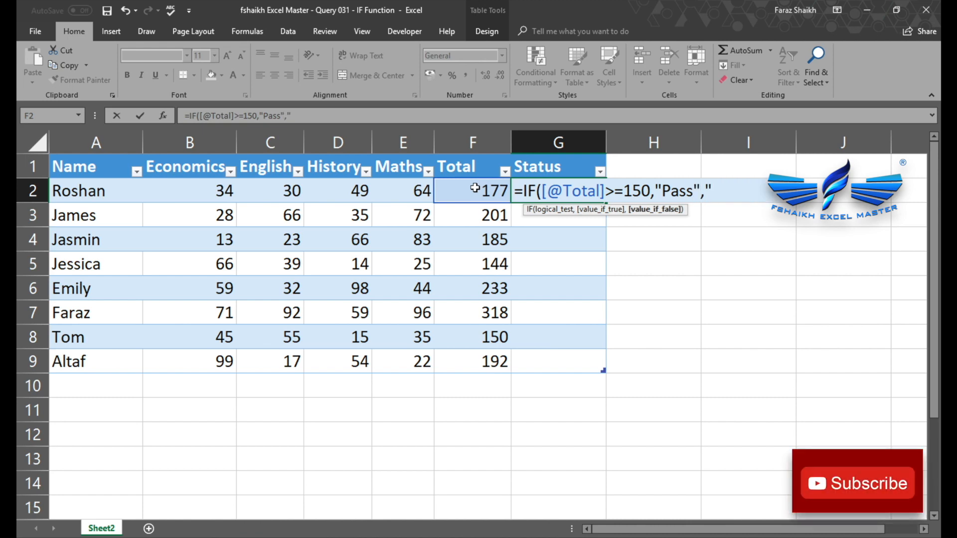
type("FAIL\")")
key("ctrl+Return")
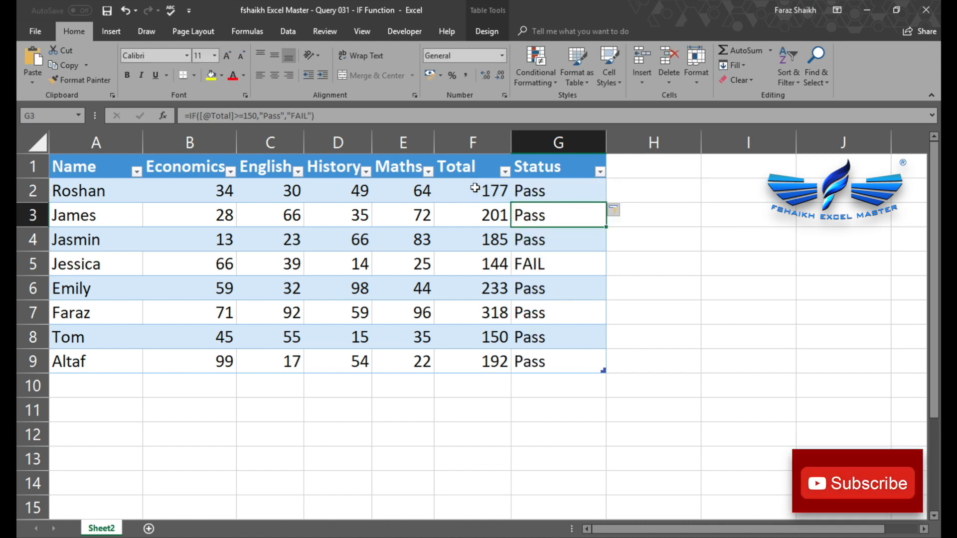
double_click(543, 191)
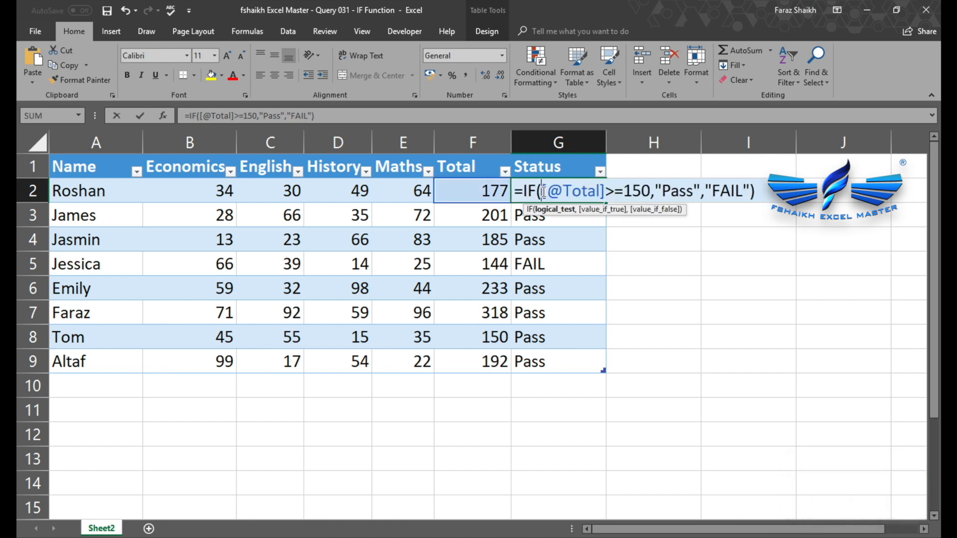
left_click_drag(542, 191, 650, 190)
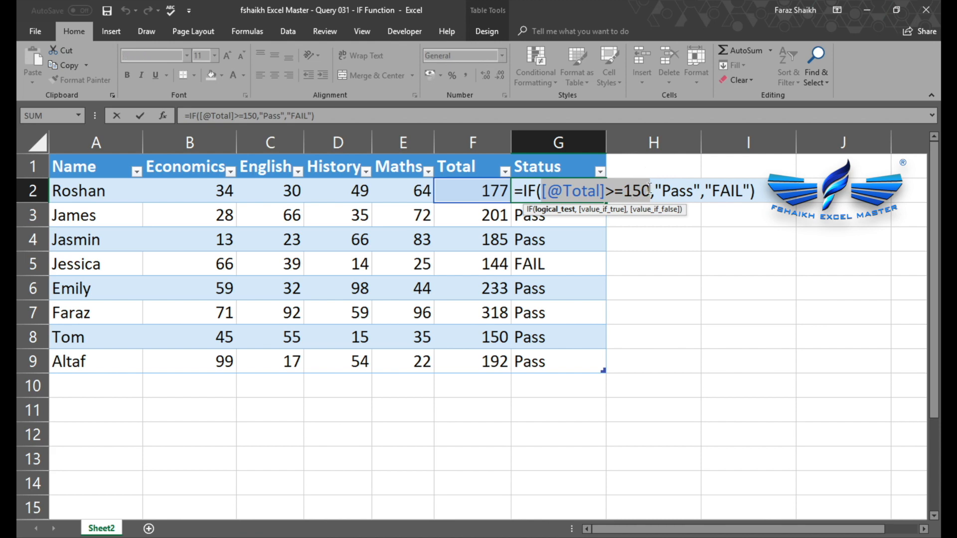
key("F9")
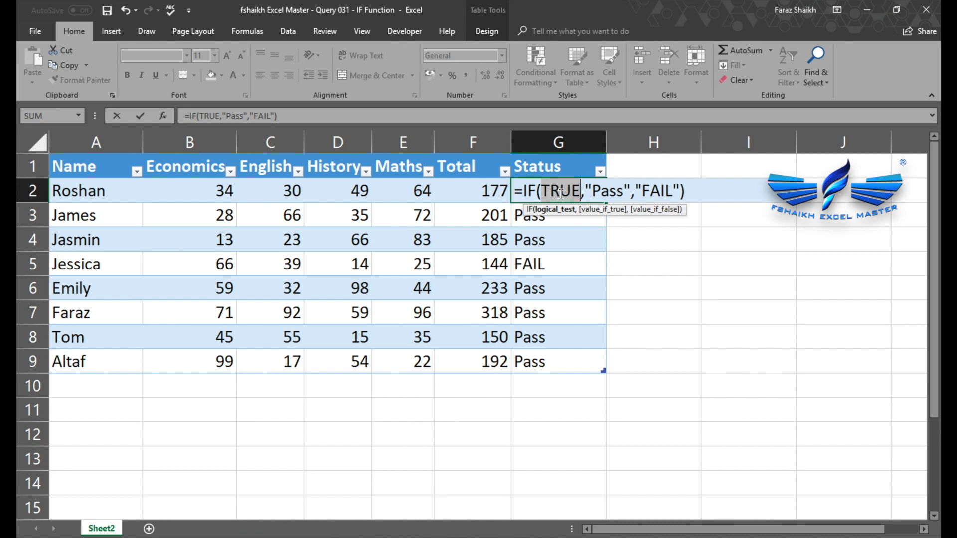
key("ctrl+z")
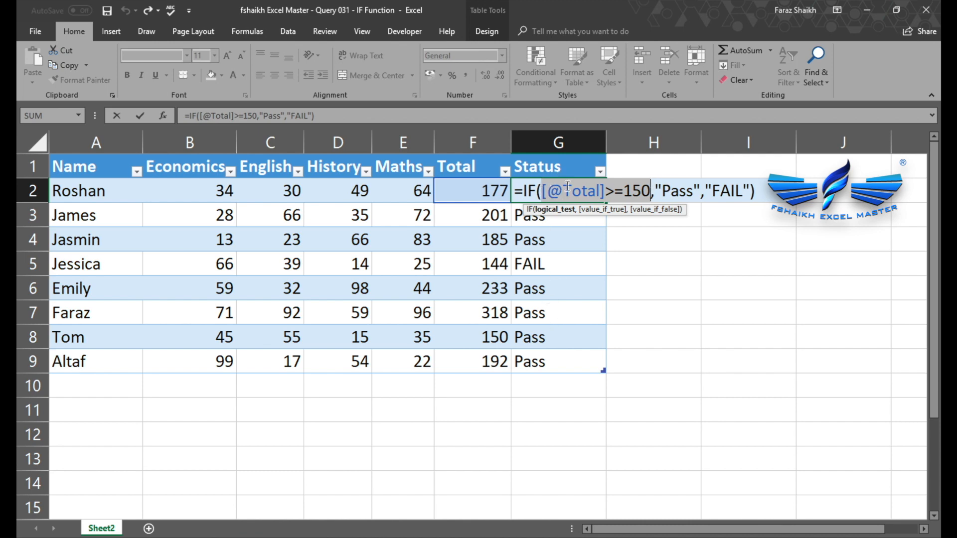
left_click(762, 195)
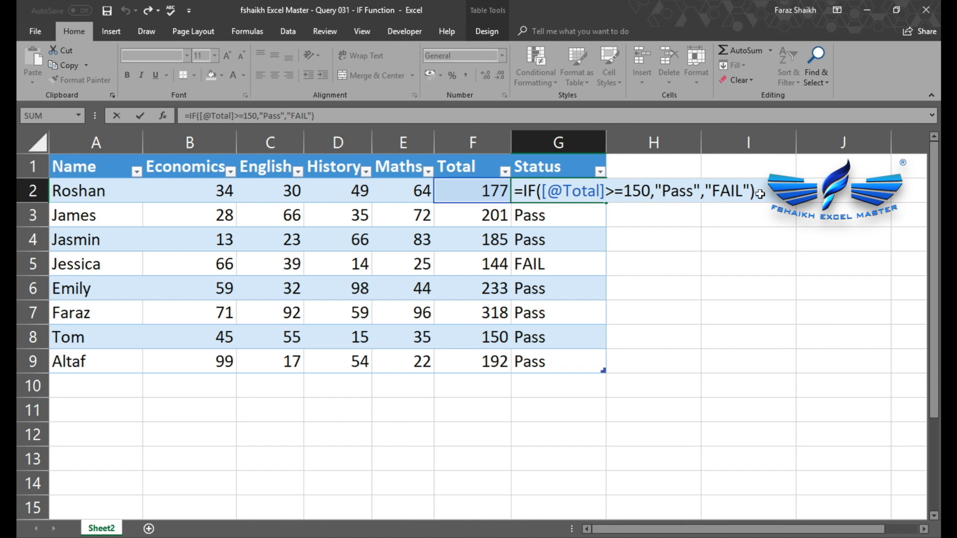
key("Return")
- Evaluate the same logical test inside the Status formula in G5, and restore the formula
double_click(542, 268)
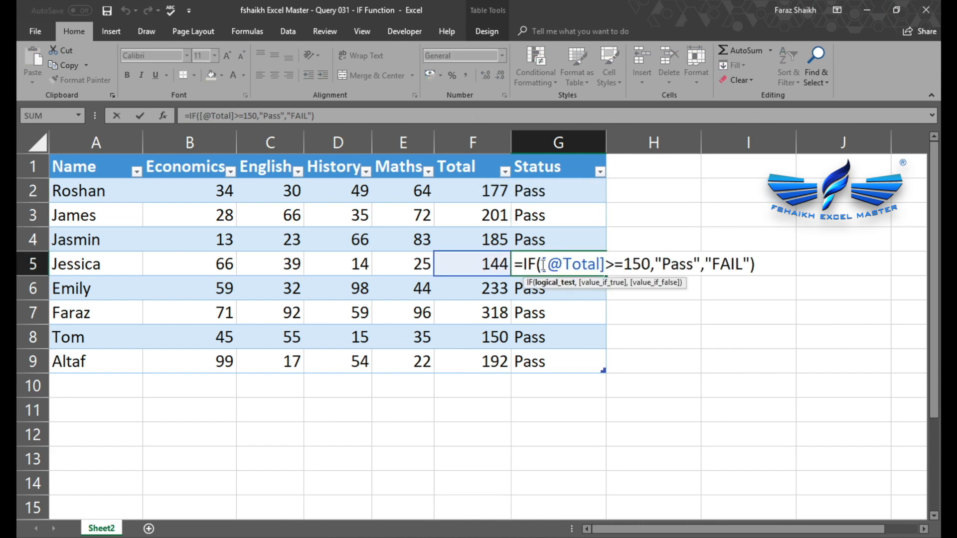
left_click_drag(542, 264, 648, 267)
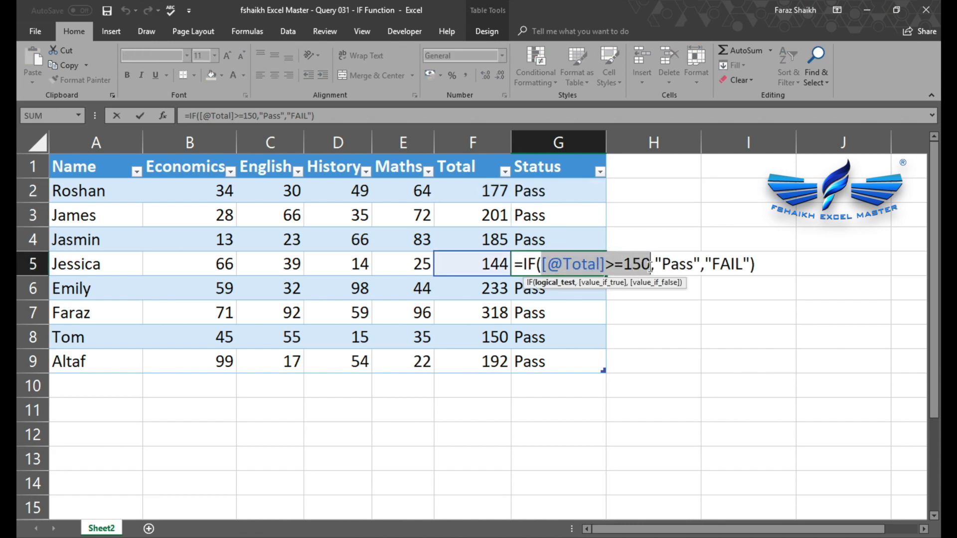
key("F9")
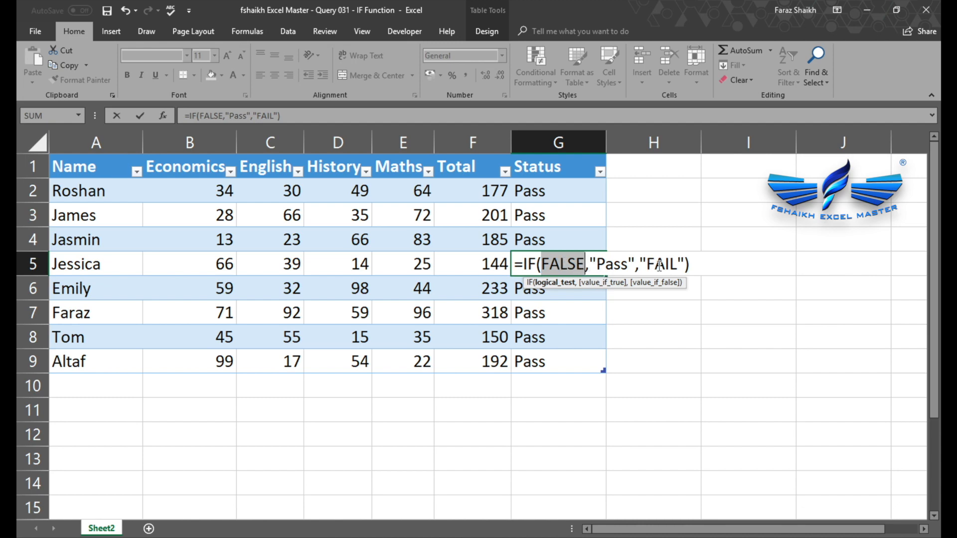
key("ctrl+z")
key("Return")
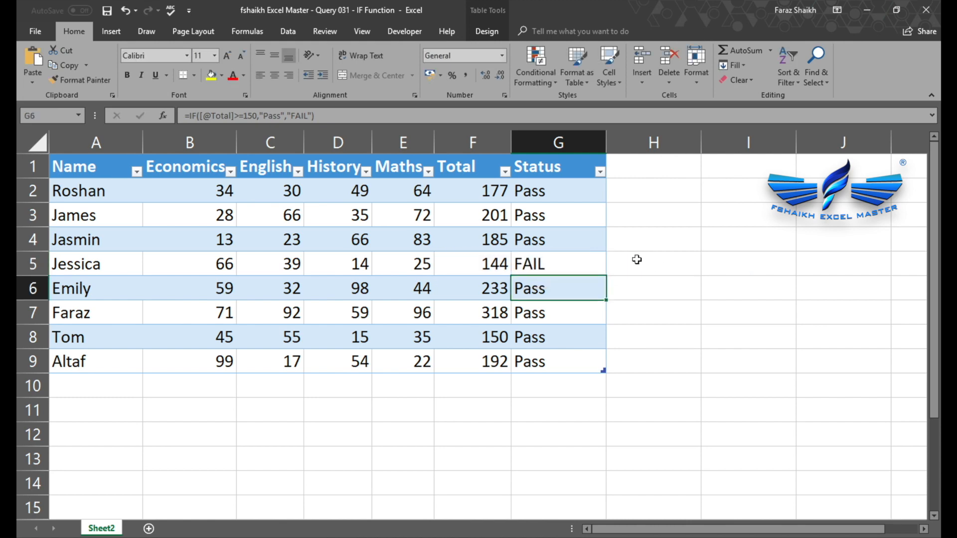
- Clear the Status formulas from G2:G9
left_click(540, 187)
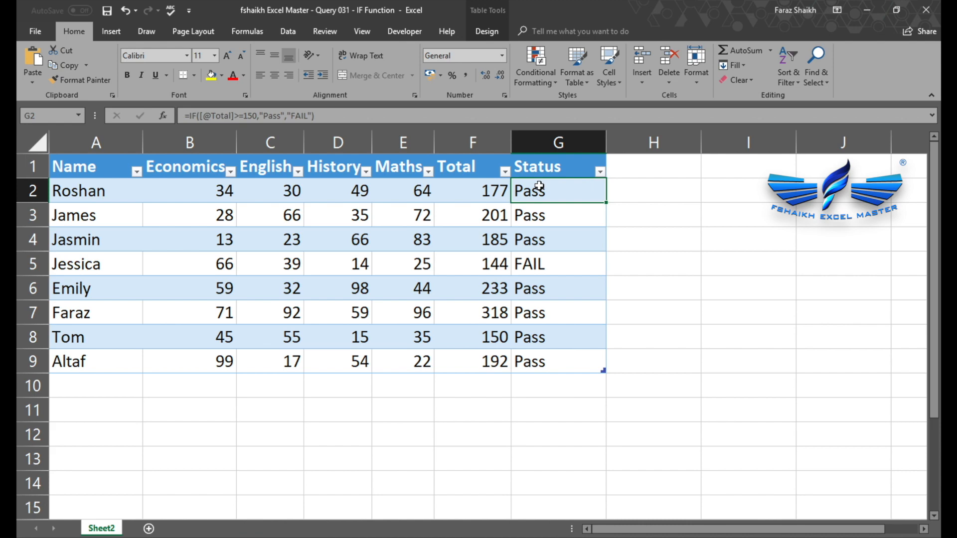
left_click_drag(532, 189, 533, 353)
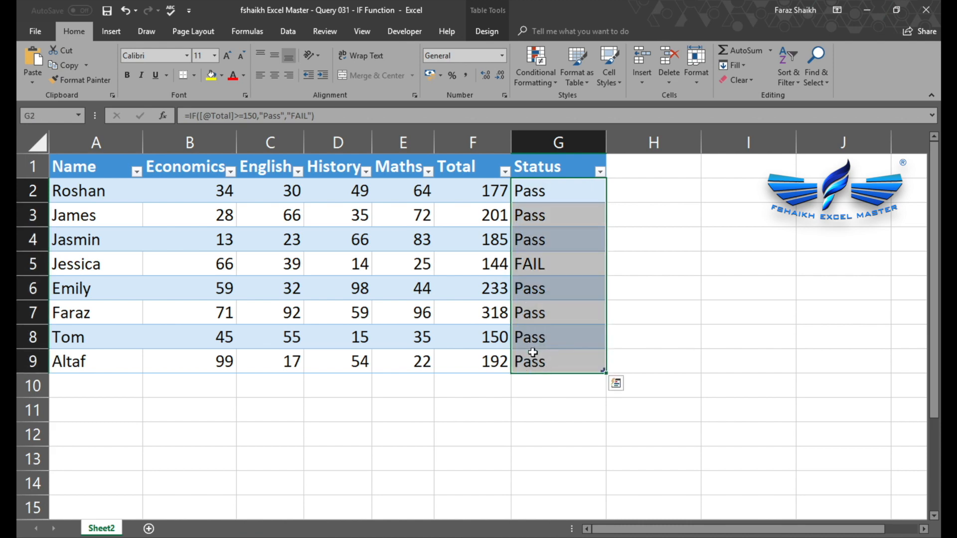
key("Delete")
left_click(576, 193)
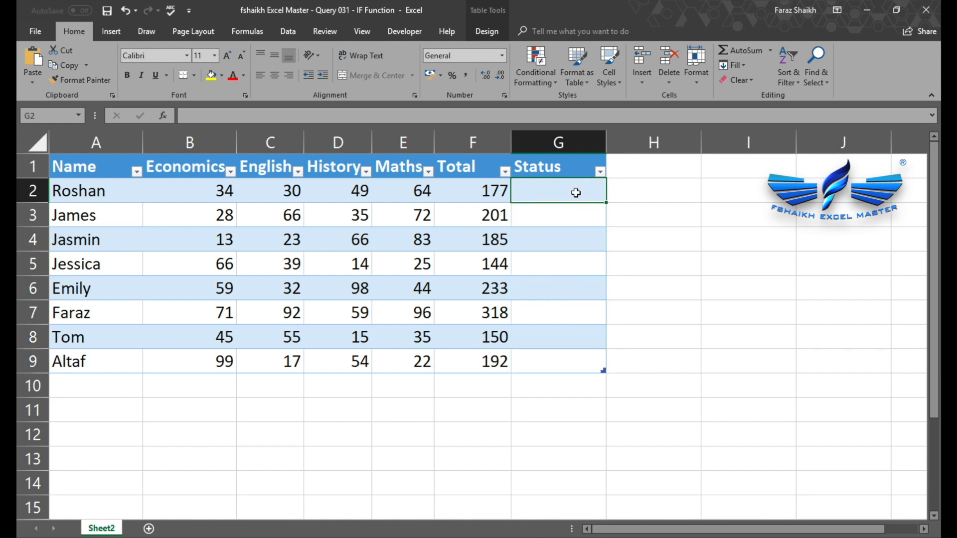
type("IF(")
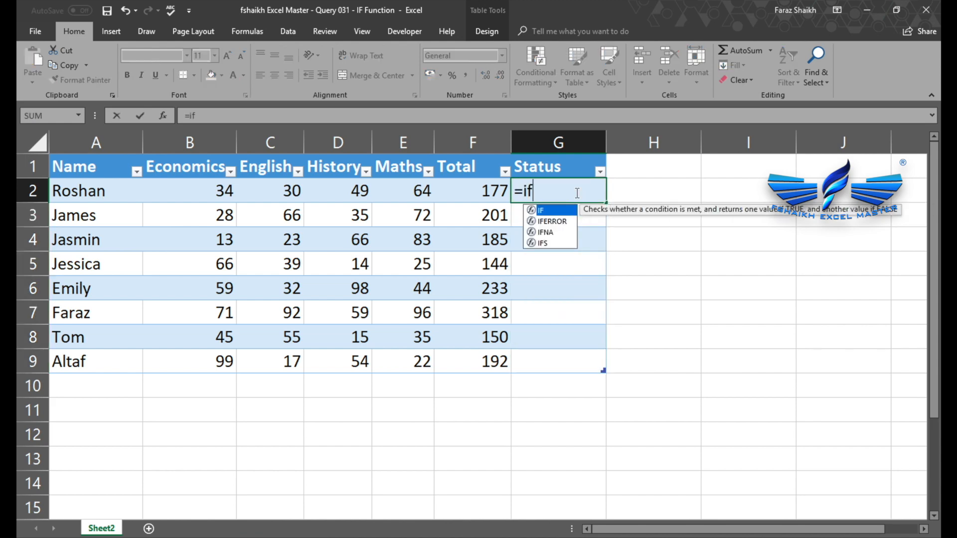
left_click(478, 196)
type(">=1")
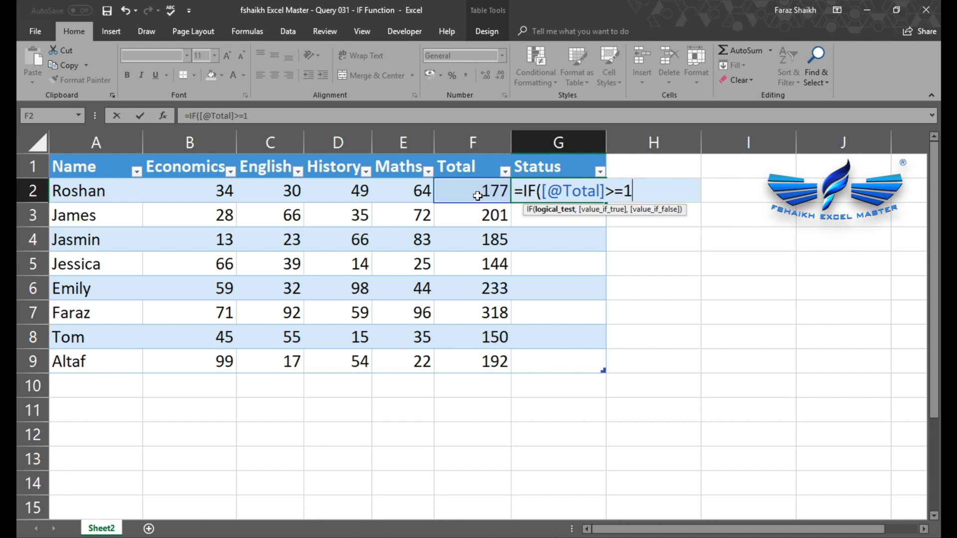
type("50,")
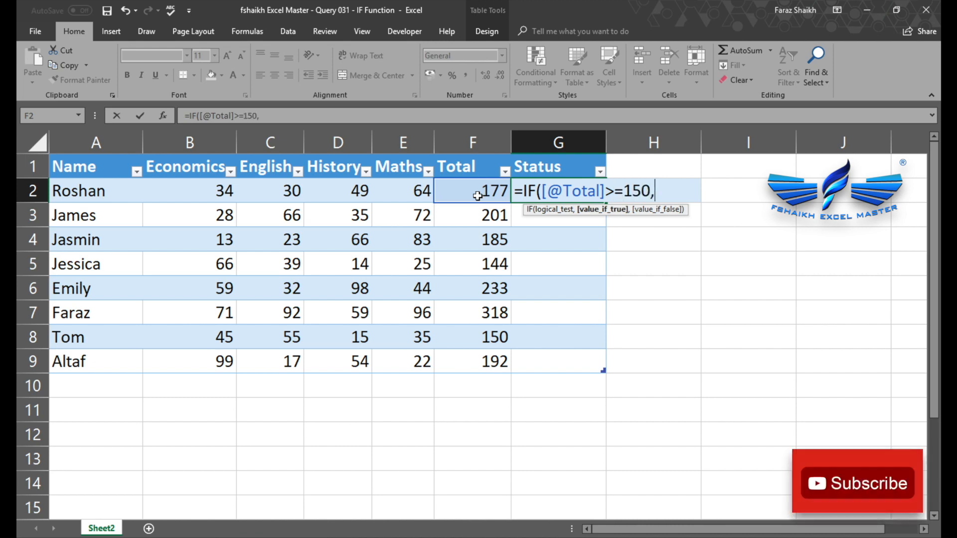
type("\"")
key("BackSpace")
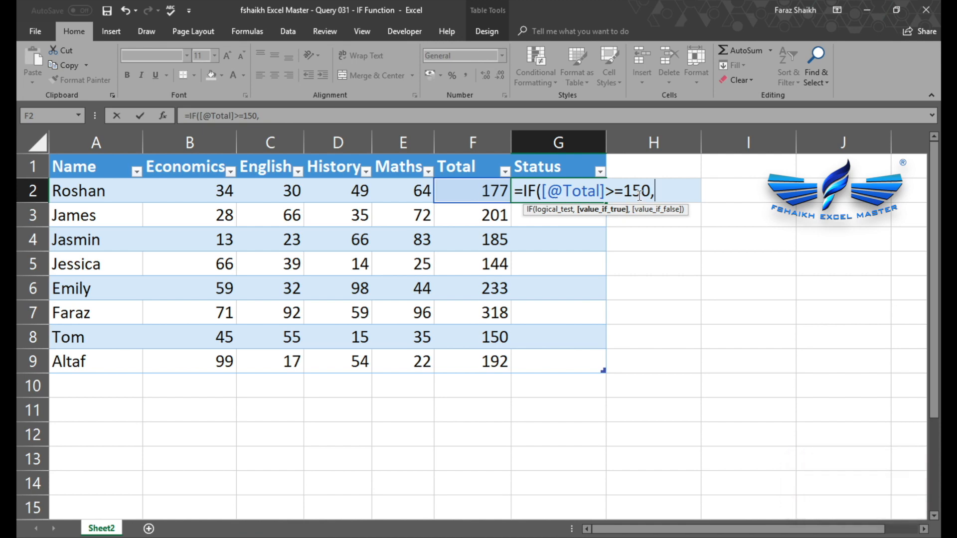
left_click(460, 186)
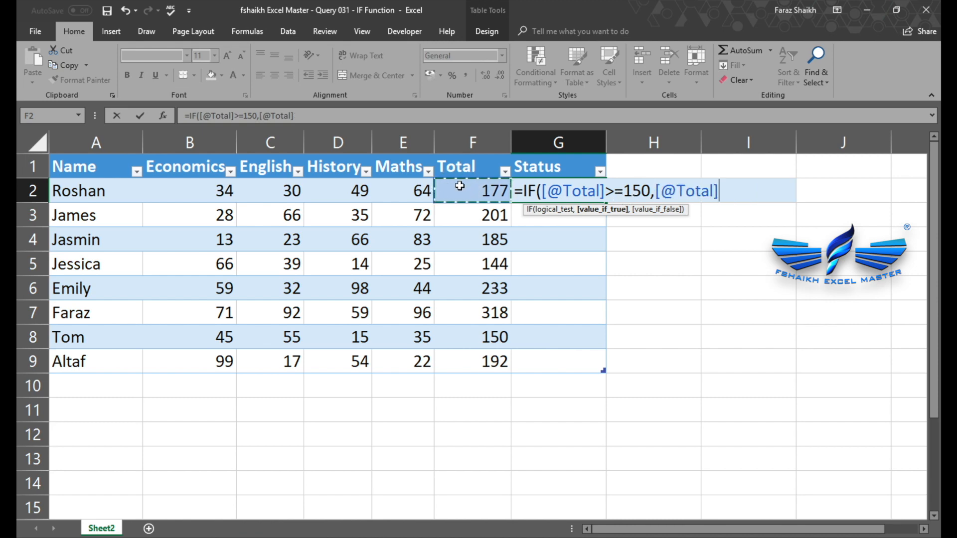
type(",")
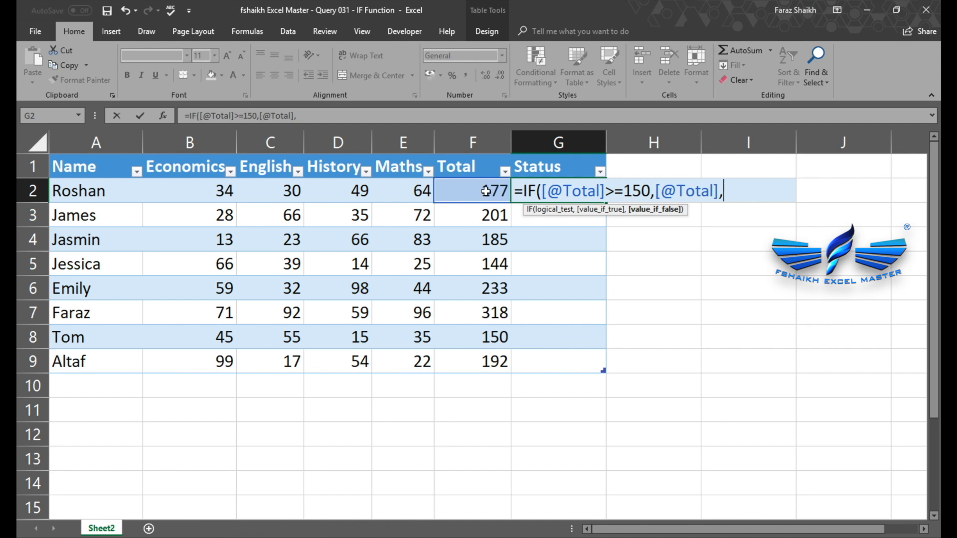
left_click(475, 192)
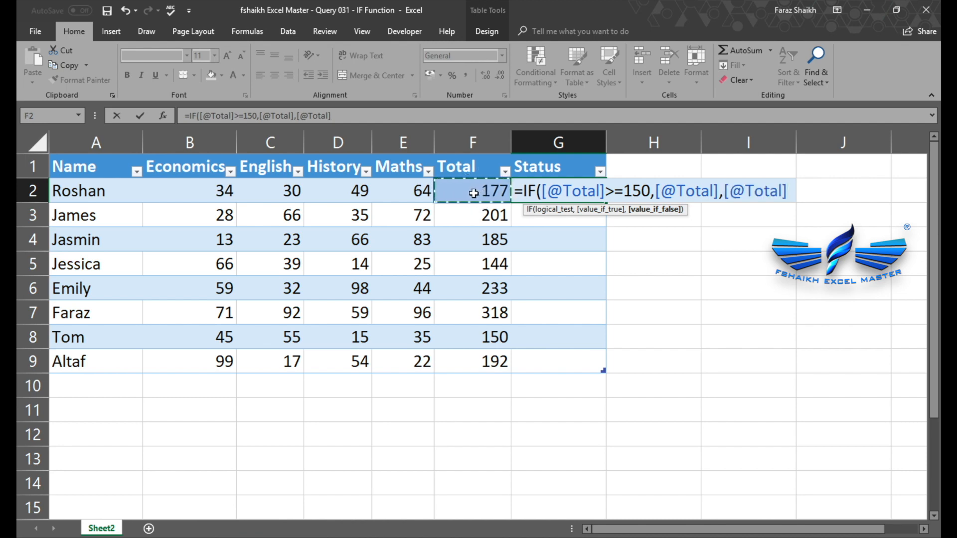
key("BackSpace")
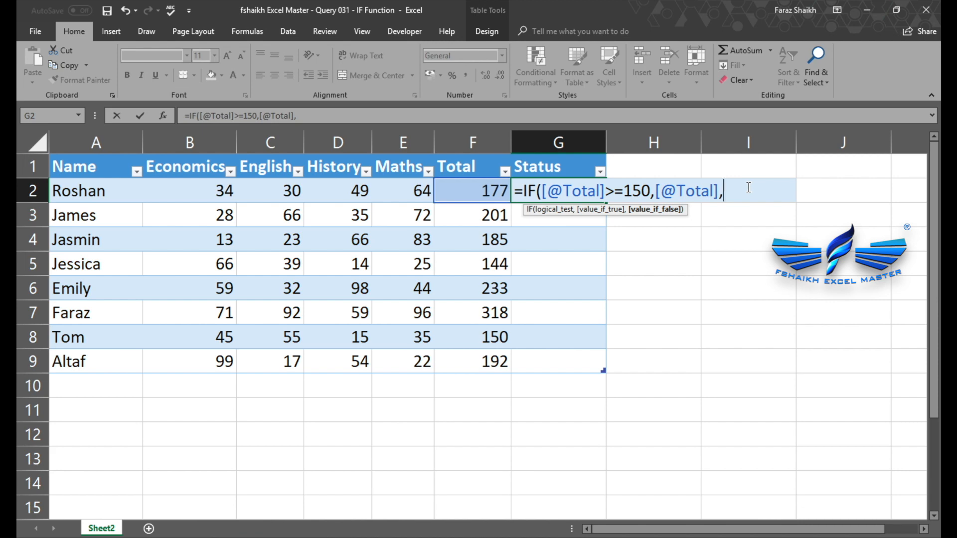
type("150-")
left_click(496, 189)
left_click(726, 191)
type("(")
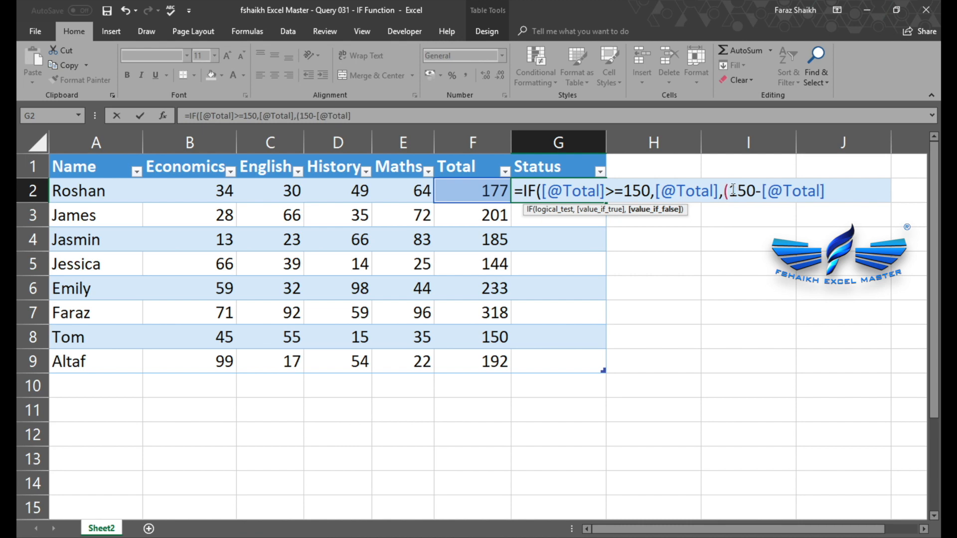
type(")+")
left_click(482, 192)
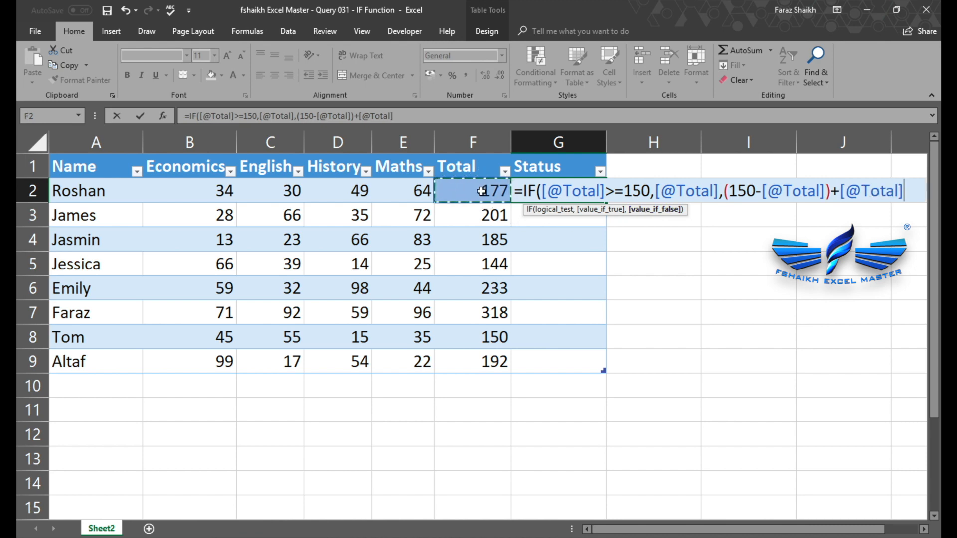
type(")")
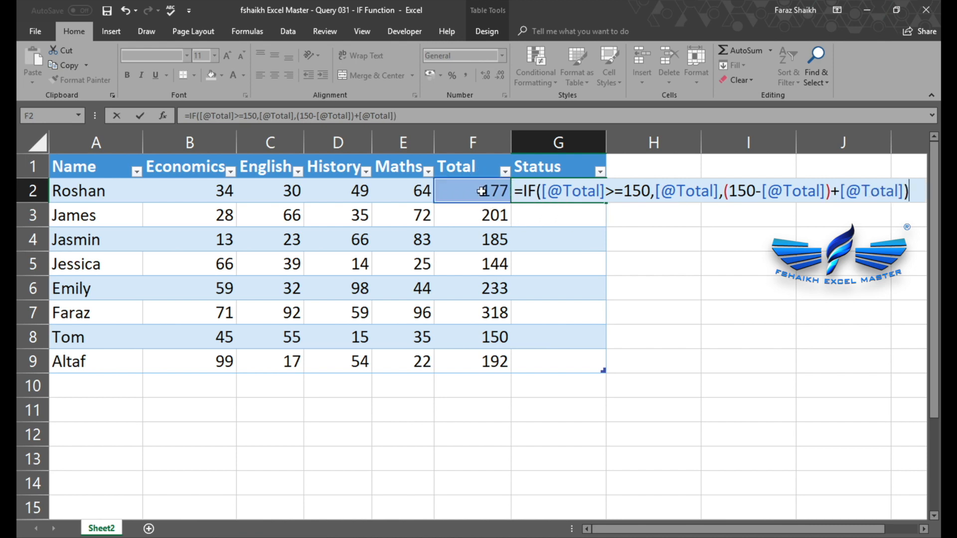
left_click(722, 195)
left_click(653, 190)
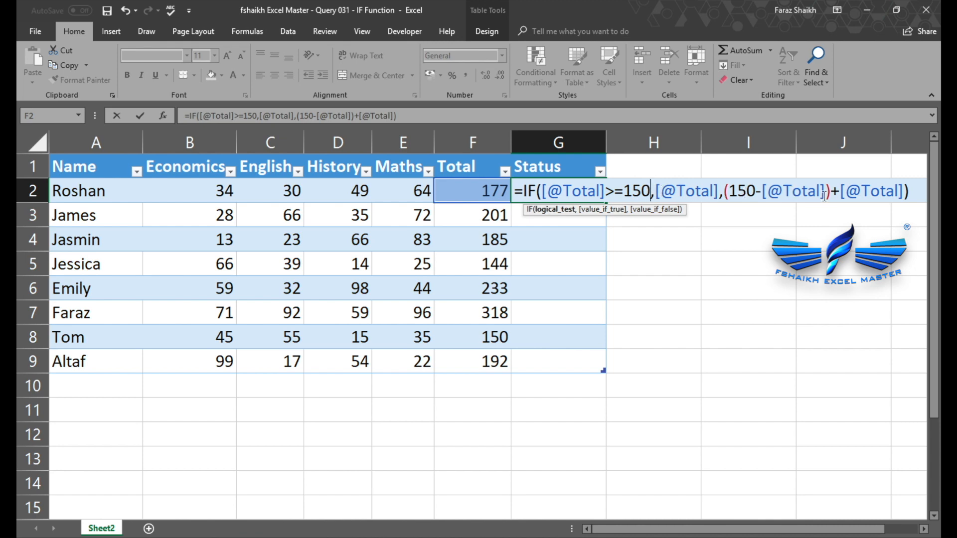
left_click(911, 194)
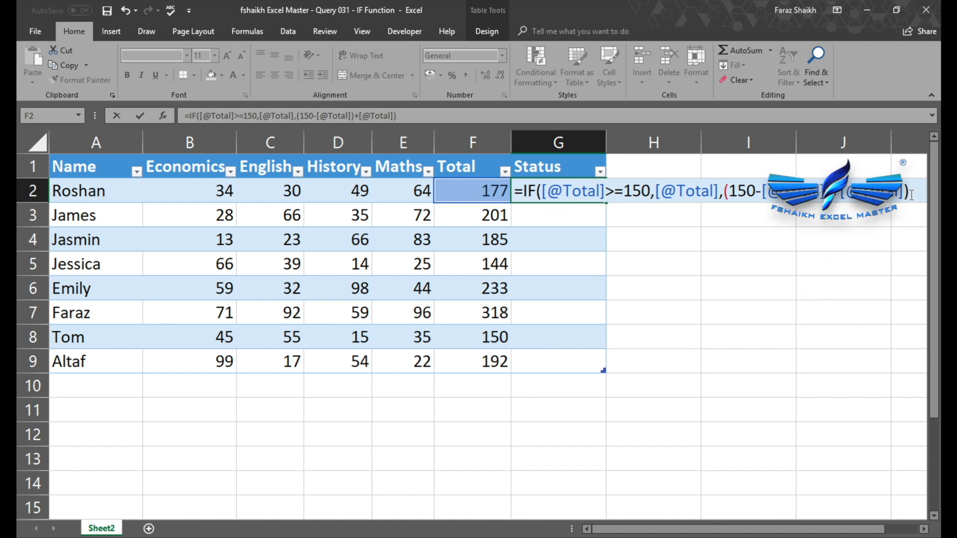
key("Return")
- Compare the total in F5 with the Status result and formula in G5
left_click(568, 265)
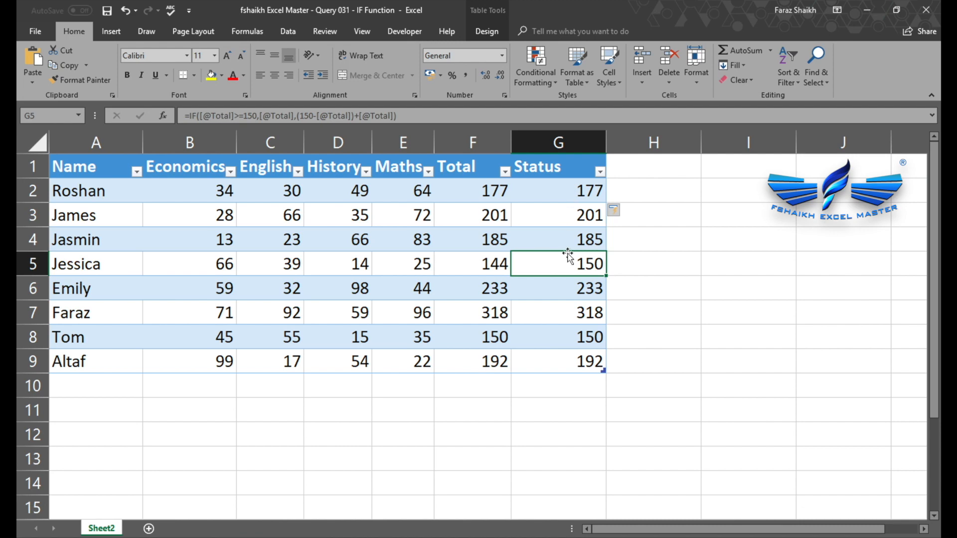
left_click(491, 262)
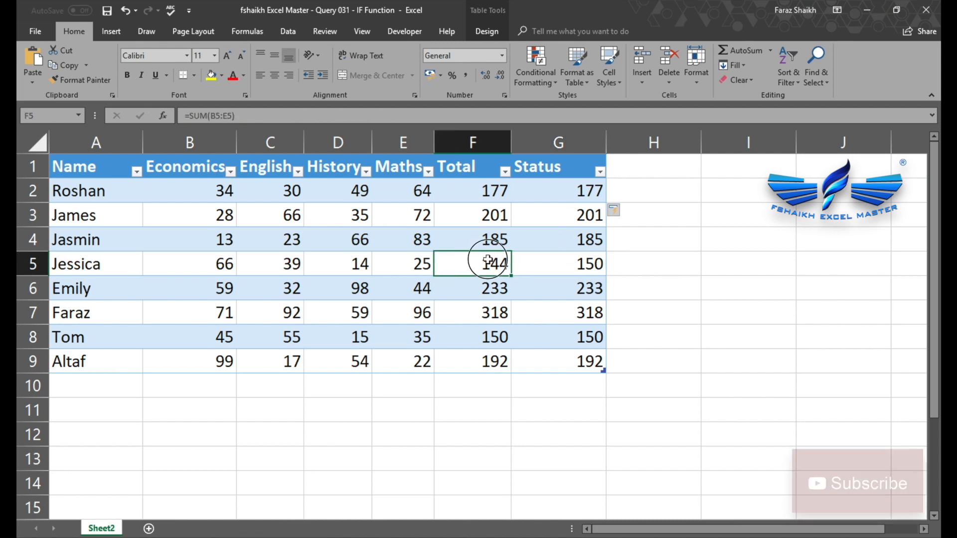
left_click(541, 267)
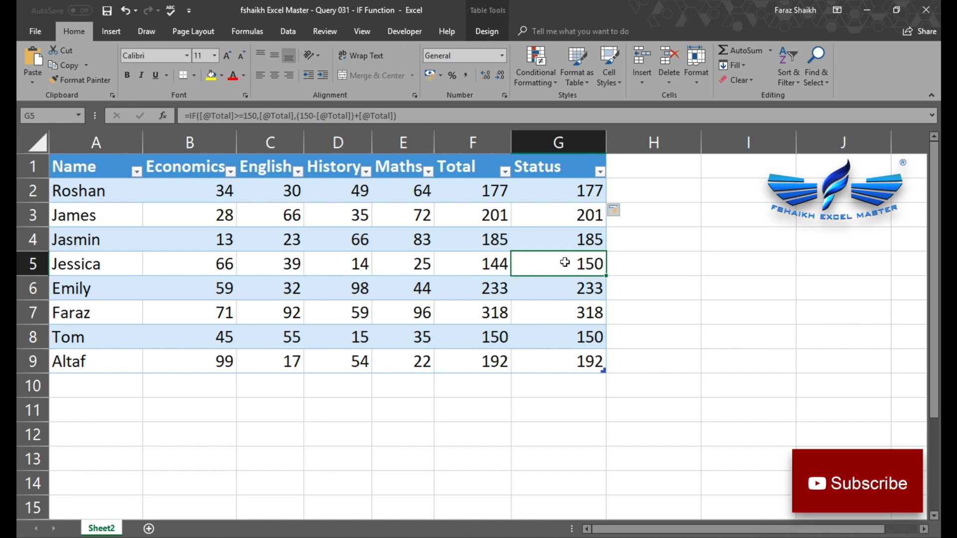
- Set the History mark in D6 to 10, and check the recalculated Total and Status cells in row 6
left_click(344, 289)
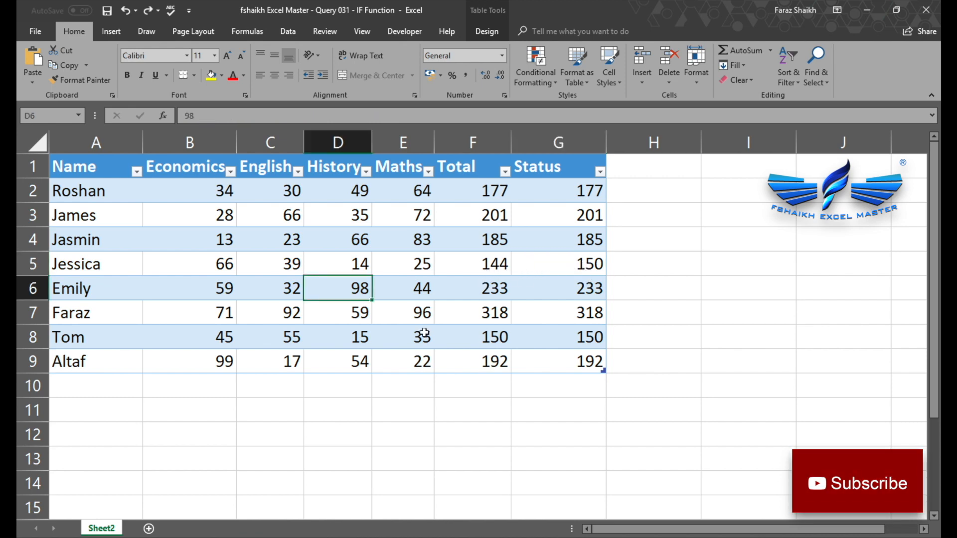
type("10")
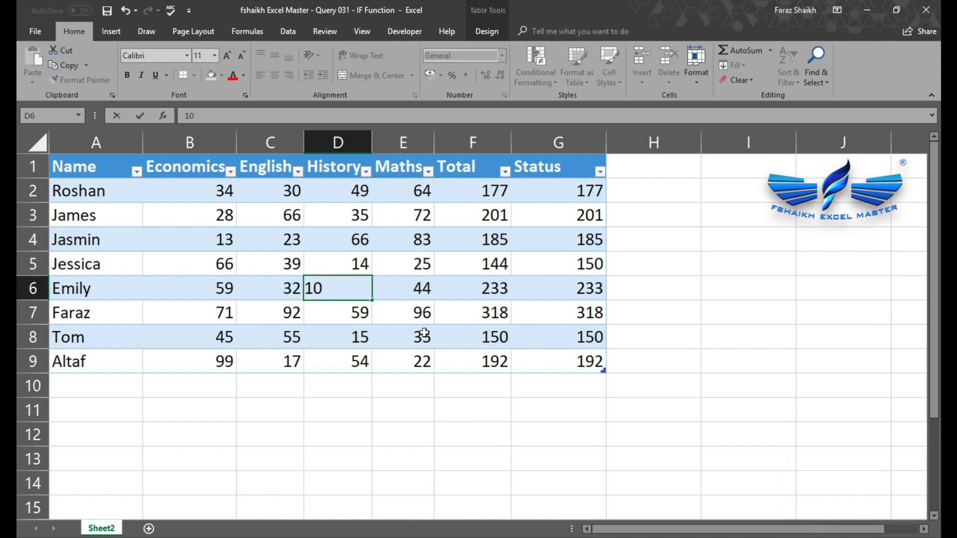
key("Return")
left_click(480, 288)
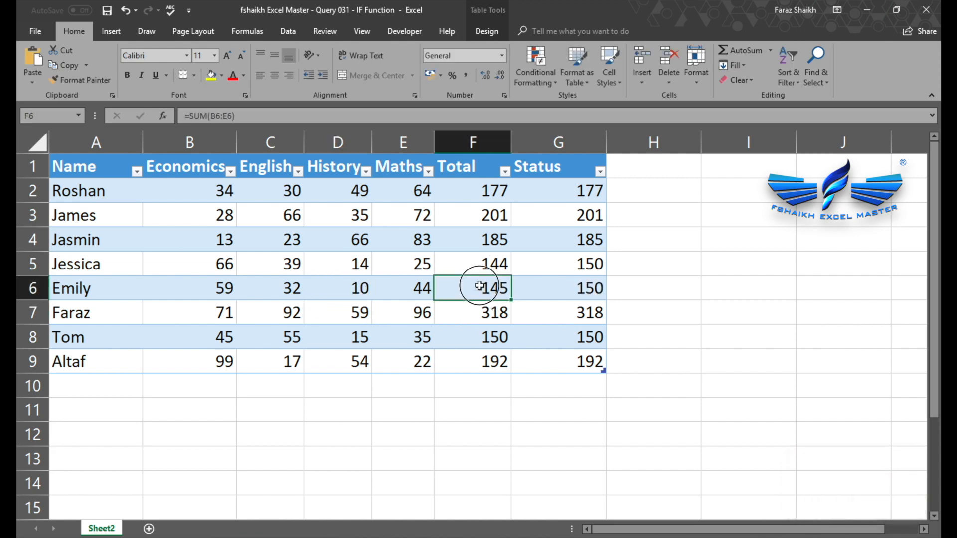
left_click(565, 290)
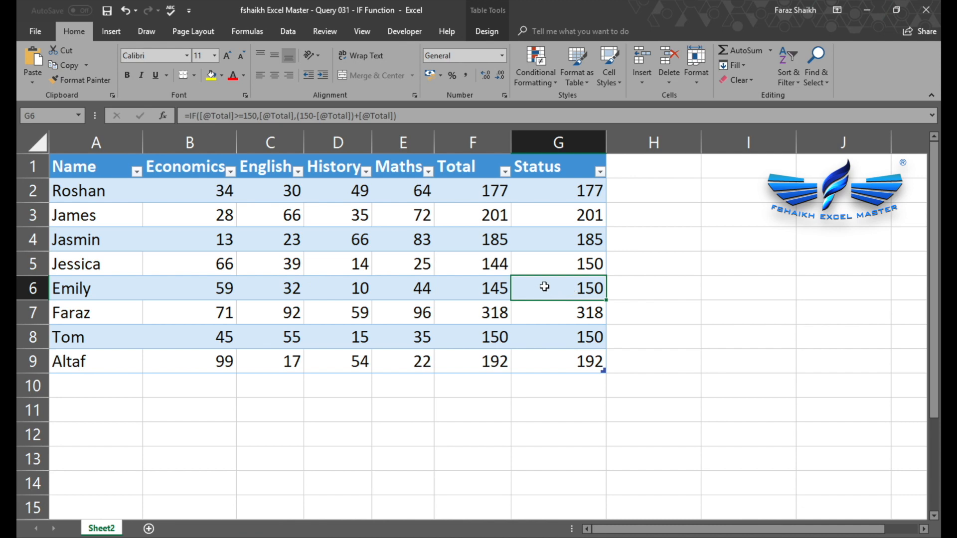